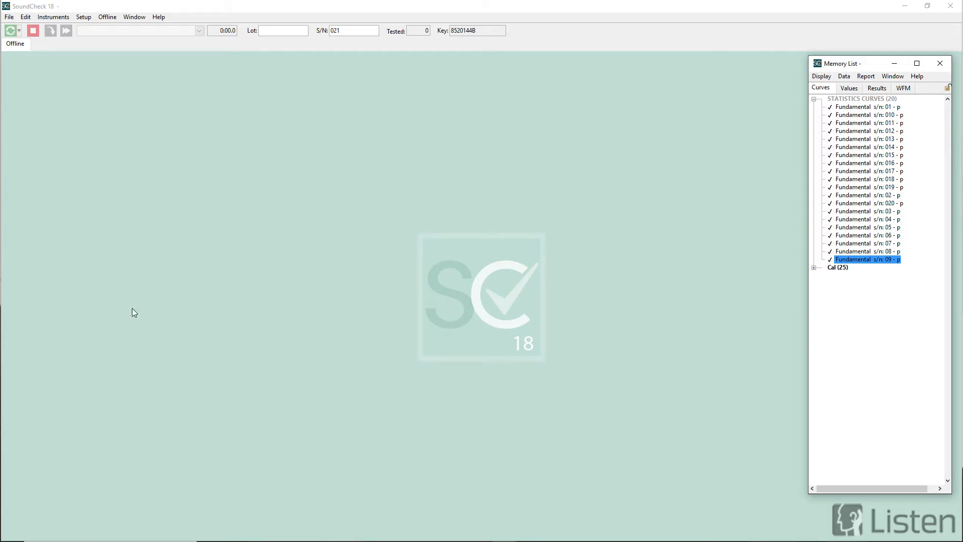
pyautogui.click(842, 62)
pyautogui.click(859, 261)
pyautogui.click(850, 107)
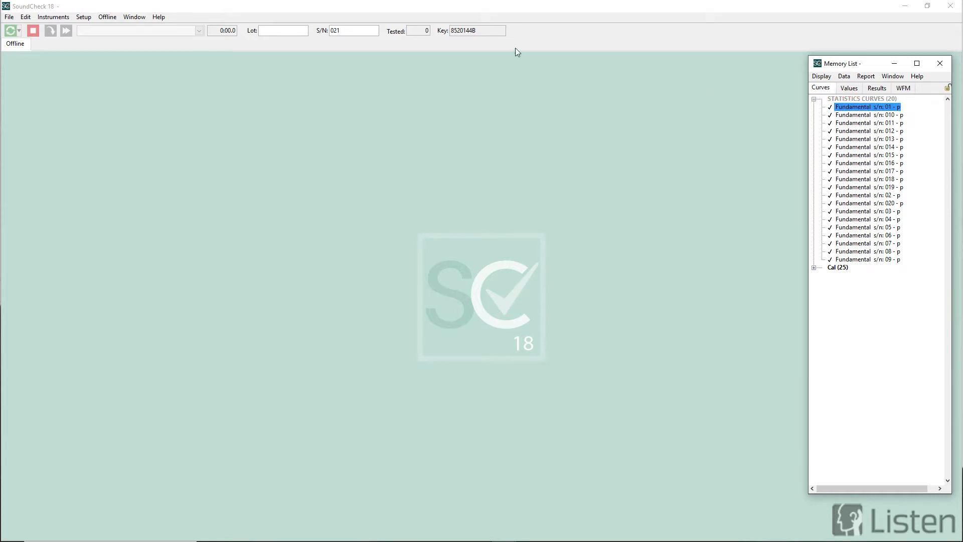
# Open the offline statistics editor with the OFFLINE.Sta step.
pyautogui.click(116, 17)
pyautogui.click(110, 16)
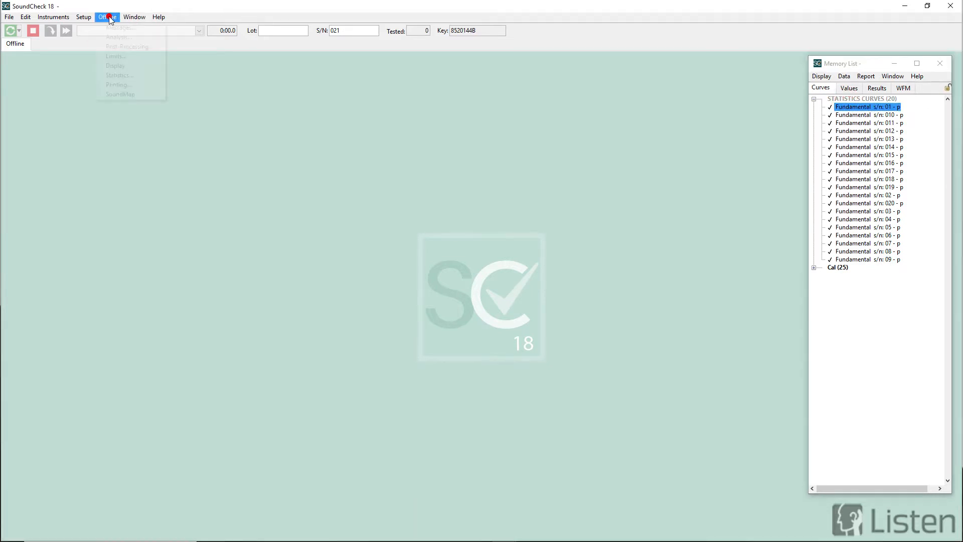
pyautogui.click(114, 76)
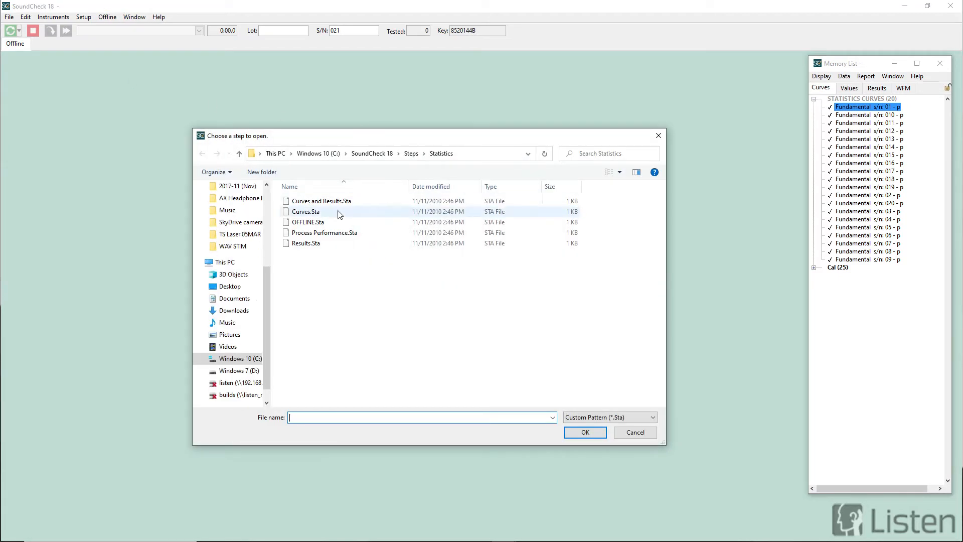
pyautogui.click(314, 224)
pyautogui.click(585, 433)
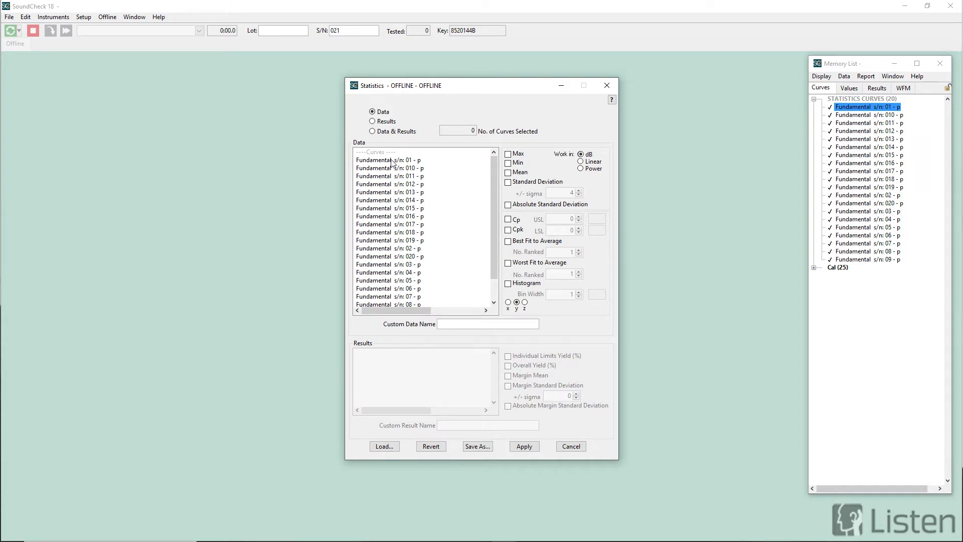
# Select all the Fundamental curves in the statistics data list, from s/n 01 through s/n 09.
pyautogui.moveTo(493, 173)
pyautogui.mouseDown()
pyautogui.moveTo(486, 223)
pyautogui.moveTo(492, 161)
pyautogui.mouseUp()
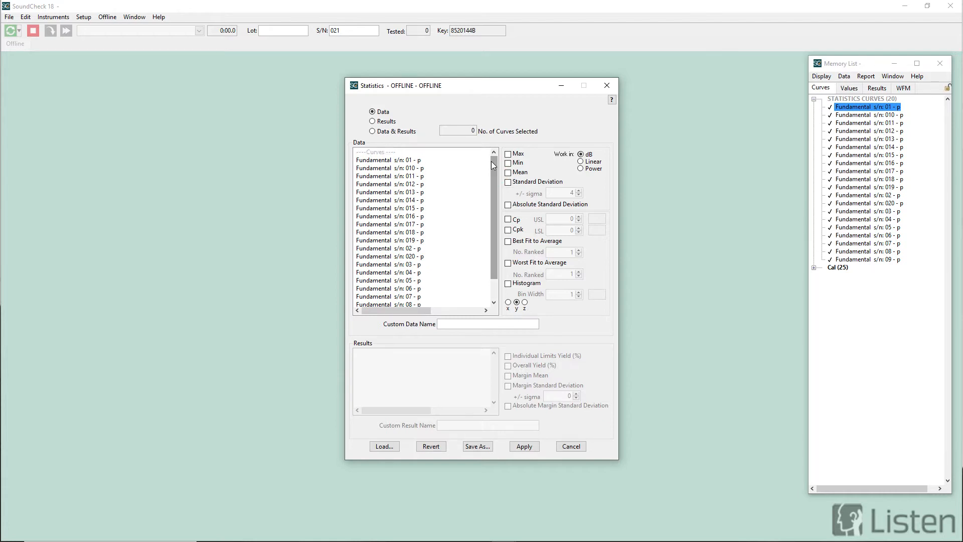
pyautogui.click(407, 160)
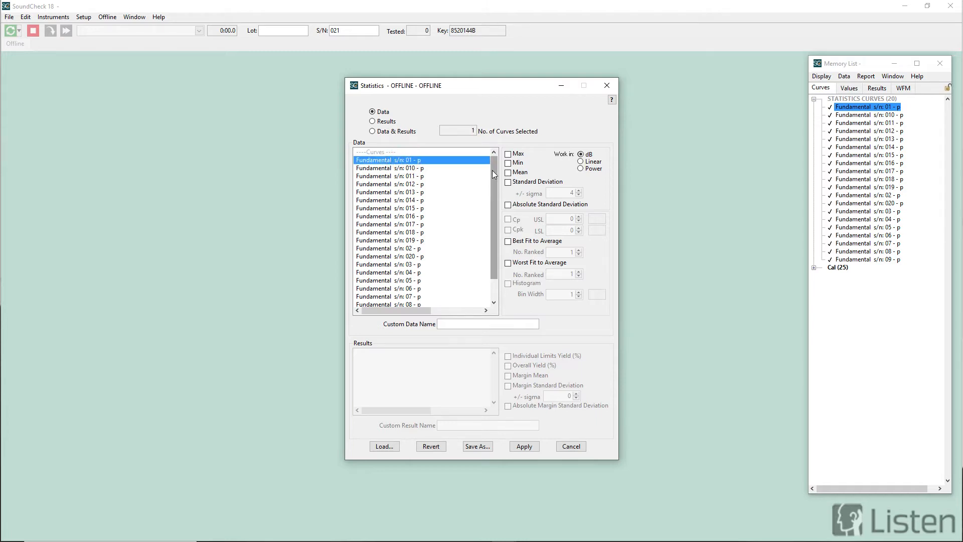
pyautogui.moveTo(491, 171); pyautogui.dragTo(487, 202)
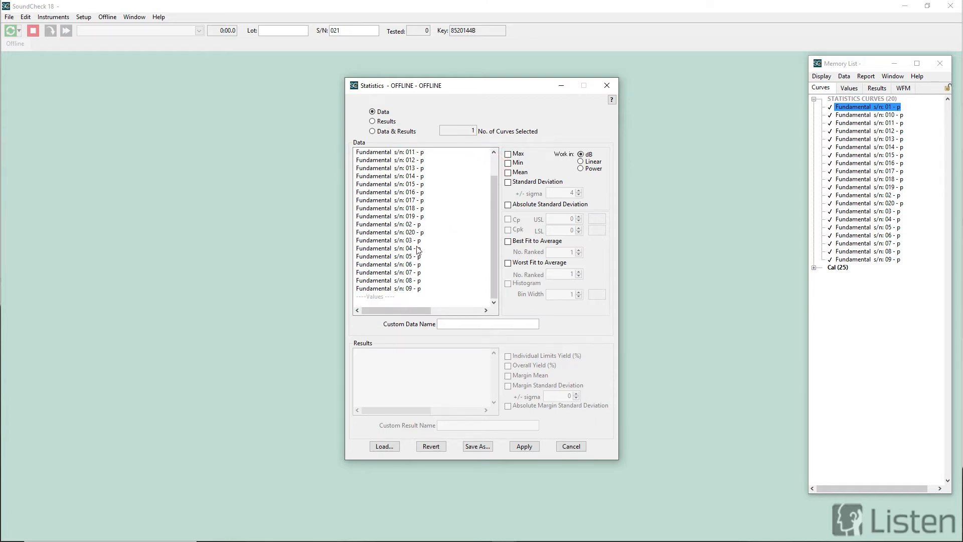
pyautogui.keyDown('shift'); pyautogui.click(394, 289); pyautogui.keyUp('shift')
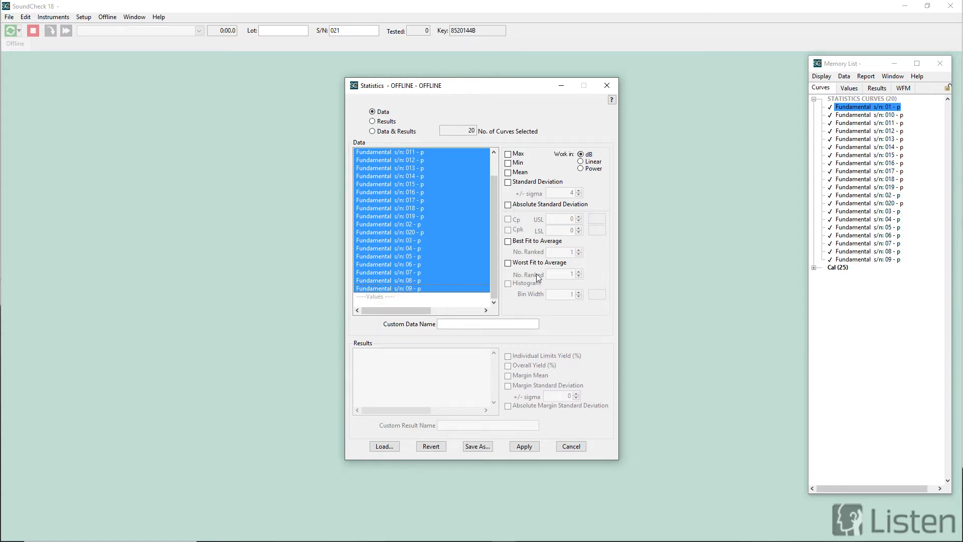
# Enable Max, Min, Mean, Standard Deviation at +/- 3 sigma, and Absolute Standard Deviation for the selected curves.
pyautogui.click(518, 154)
pyautogui.click(519, 164)
pyautogui.click(522, 173)
pyautogui.click(509, 183)
pyautogui.click(579, 196)
pyautogui.click(508, 205)
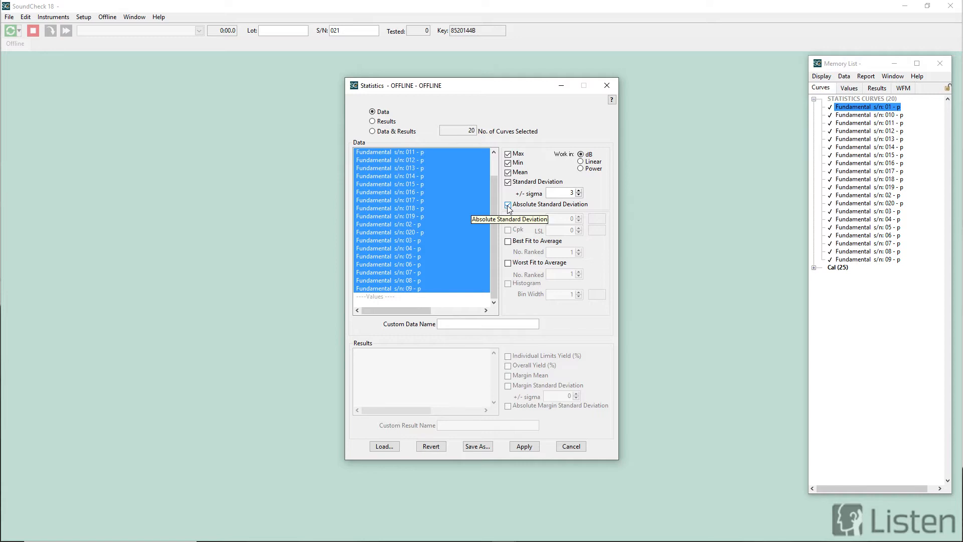
# Enable Best Fit and Worst Fit to Average with 2 ranked curves each, apply the statistics, and close the editor.
pyautogui.click(507, 243)
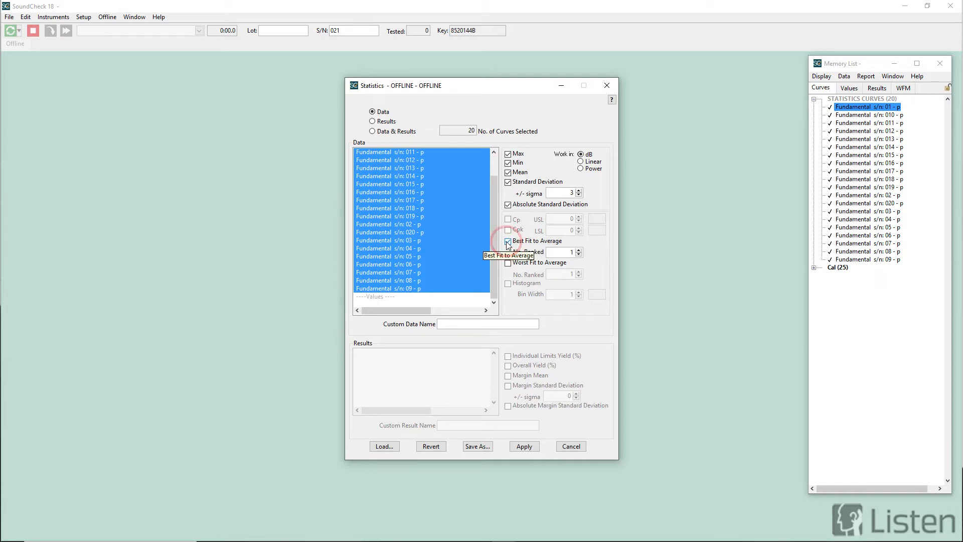
pyautogui.click(509, 263)
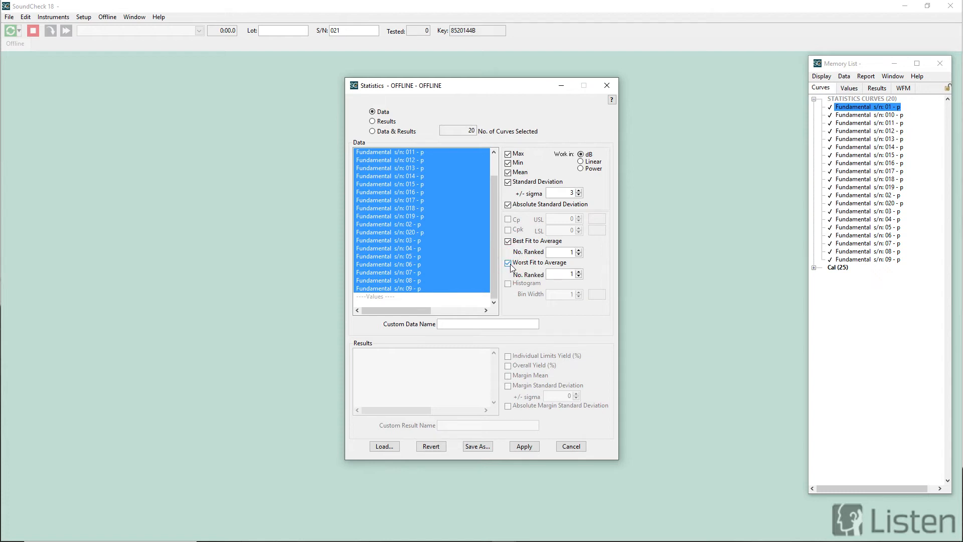
pyautogui.click(578, 250)
pyautogui.click(579, 271)
pyautogui.click(450, 325)
pyautogui.click(523, 447)
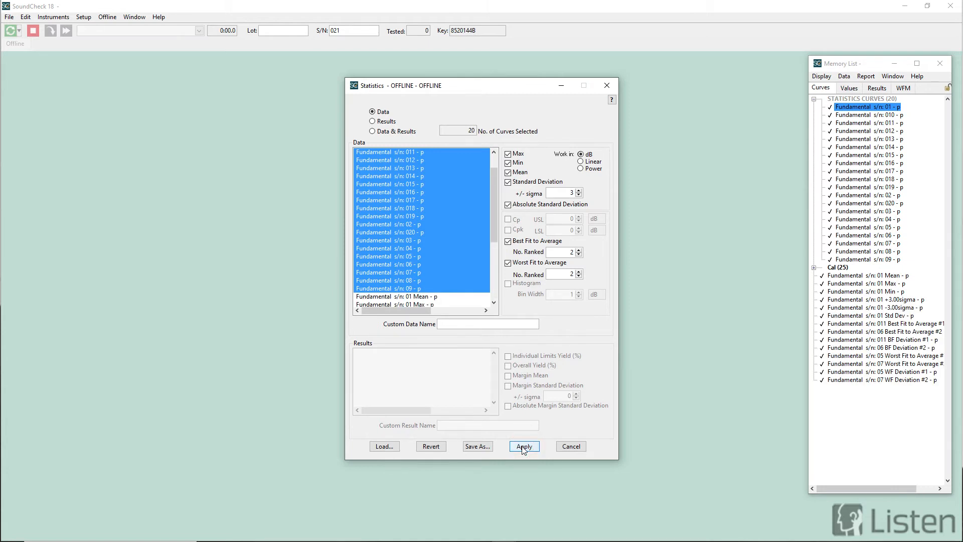
pyautogui.click(565, 446)
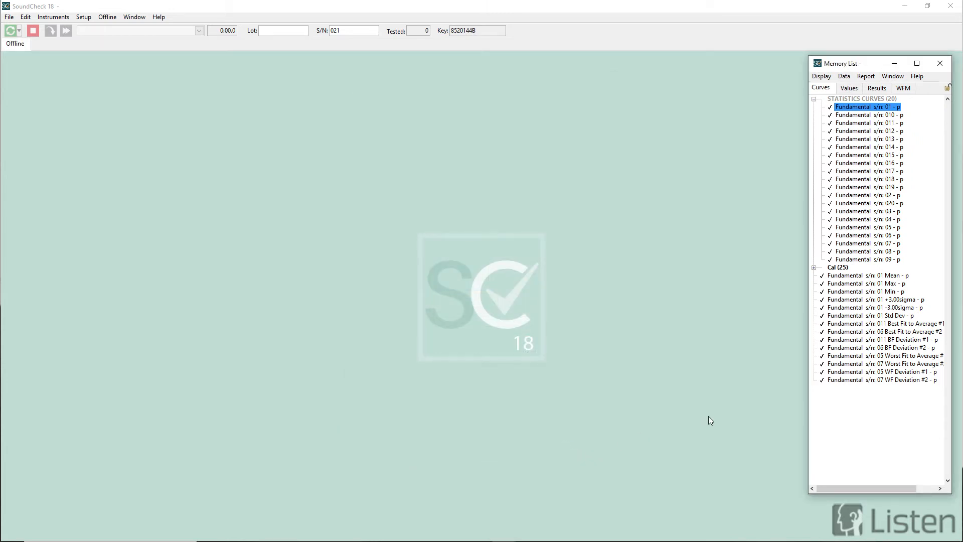
# Plot the Fundamental Mean, Max, Min, +3.00sigma and -3.00sigma curves together on one graph to compare them, and close it.
pyautogui.doubleClick(872, 276)
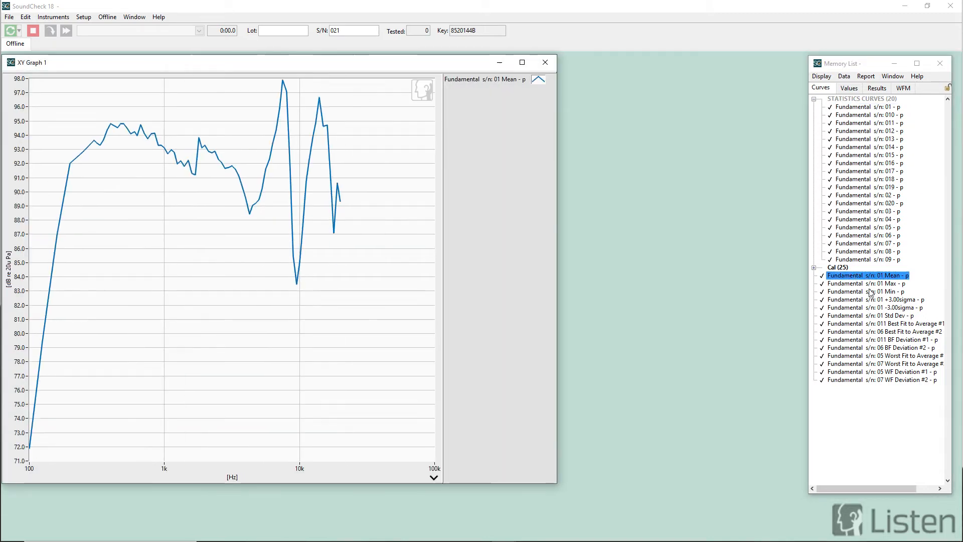
pyautogui.moveTo(875, 283); pyautogui.dragTo(423, 271)
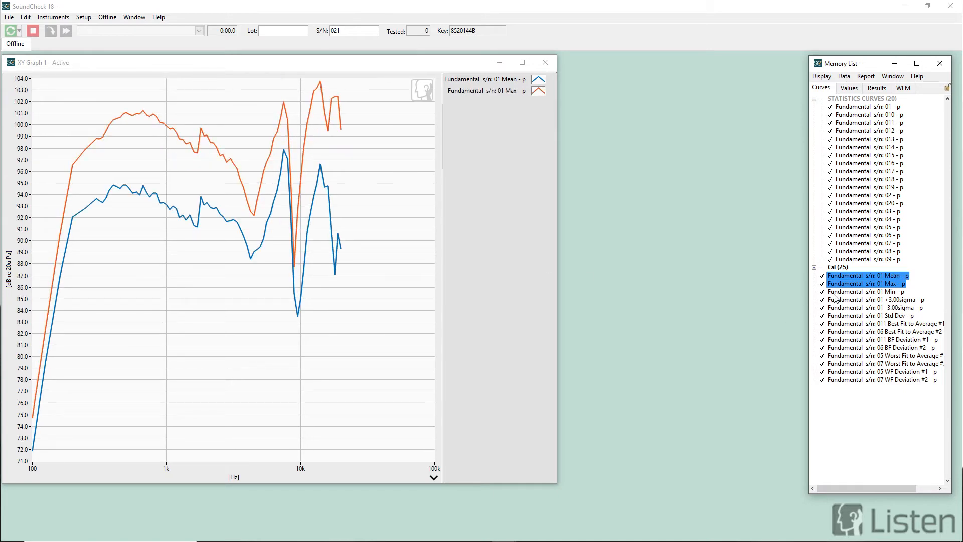
pyautogui.moveTo(835, 293); pyautogui.dragTo(303, 371)
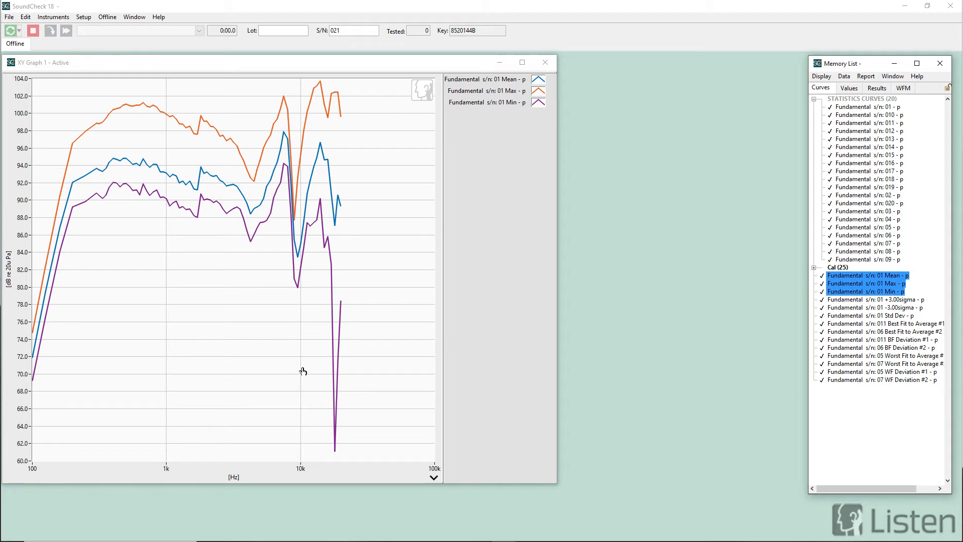
pyautogui.click(863, 300)
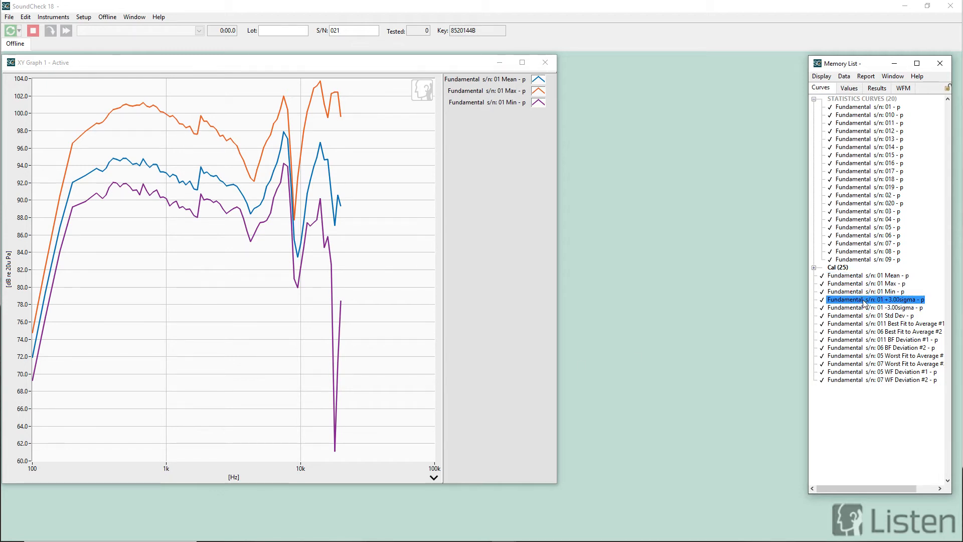
pyautogui.keyDown('ctrl'); pyautogui.click(861, 308); pyautogui.keyUp('ctrl')
pyautogui.moveTo(862, 307); pyautogui.dragTo(390, 287)
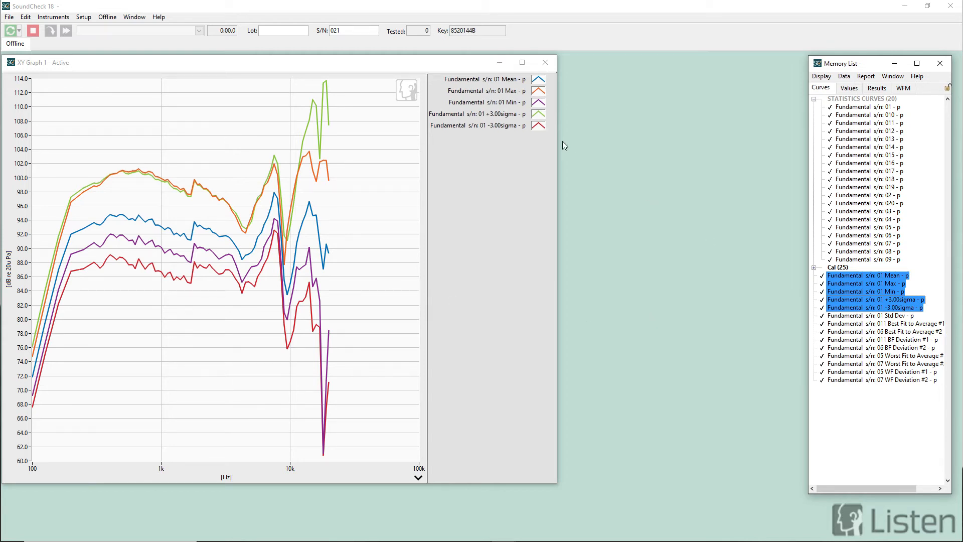
pyautogui.click(542, 65)
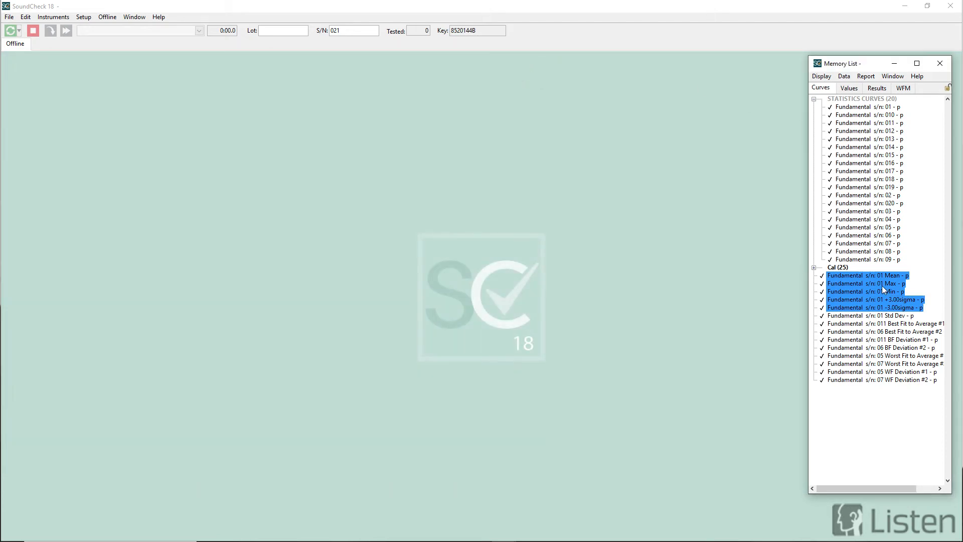
# Compare the Mean curve with Best Fit to Average #1 and Worst Fit to Average #1 on one graph, and close it.
pyautogui.click(873, 275)
pyautogui.doubleClick(873, 275)
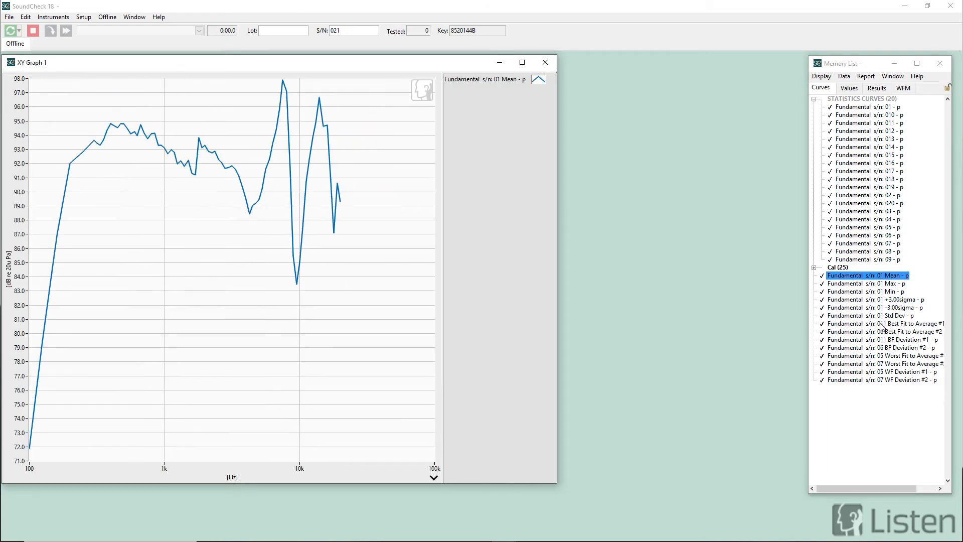
pyautogui.click(882, 323)
pyautogui.moveTo(881, 325); pyautogui.dragTo(357, 312)
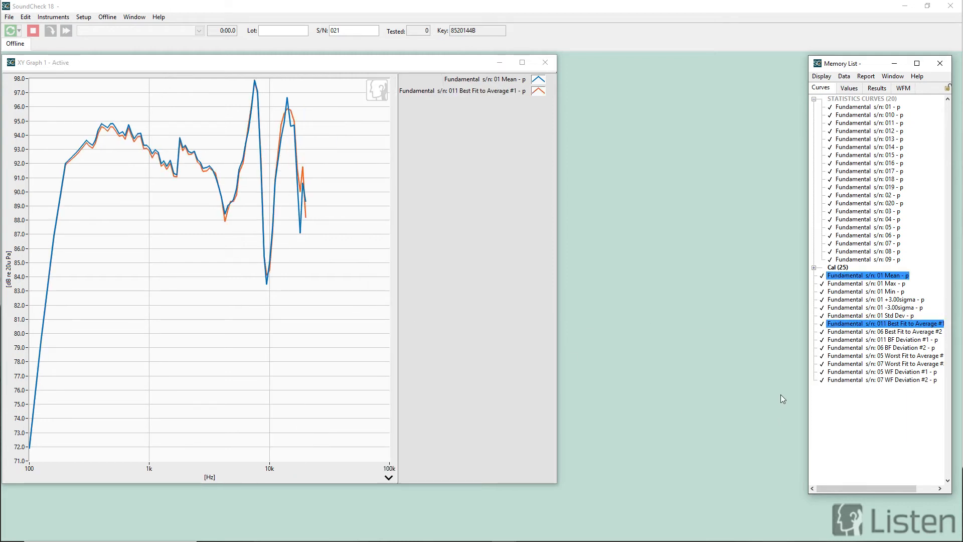
pyautogui.click(888, 358)
pyautogui.moveTo(888, 357); pyautogui.dragTo(224, 349)
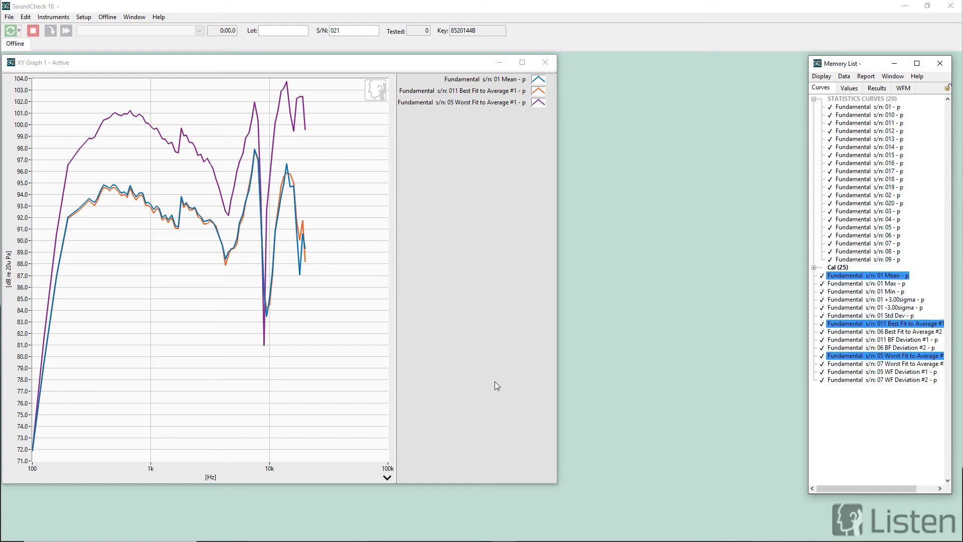
pyautogui.click(544, 62)
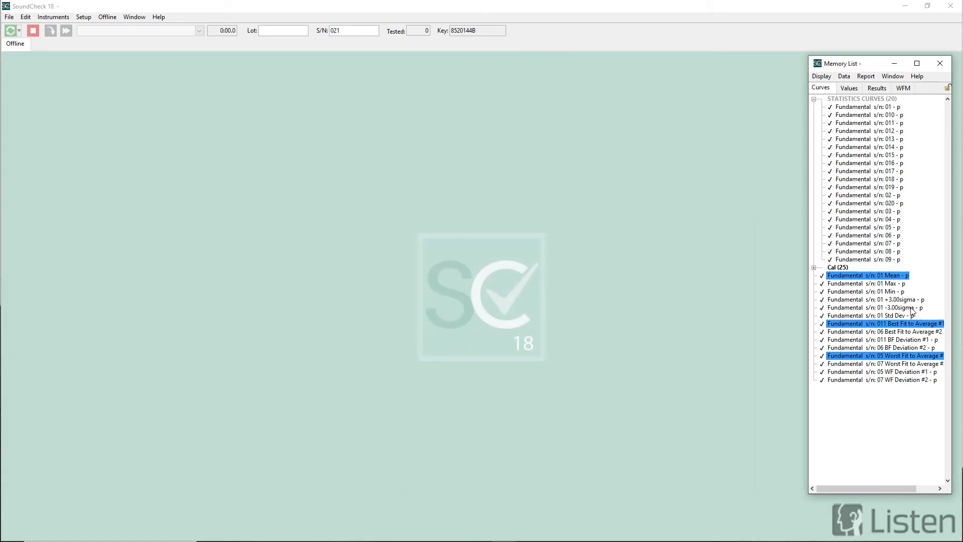
# Plot the two BF Deviation and two WF Deviation curves together on one graph to compare them, and close it.
pyautogui.click(899, 340)
pyautogui.doubleClick(899, 339)
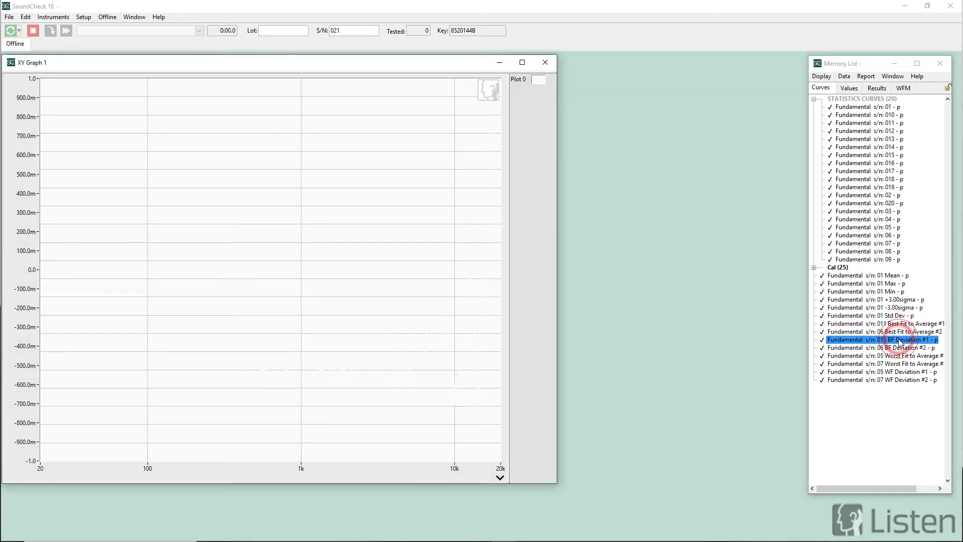
pyautogui.keyDown('ctrl'); pyautogui.click(899, 348); pyautogui.keyUp('ctrl')
pyautogui.moveTo(900, 346); pyautogui.dragTo(385, 342)
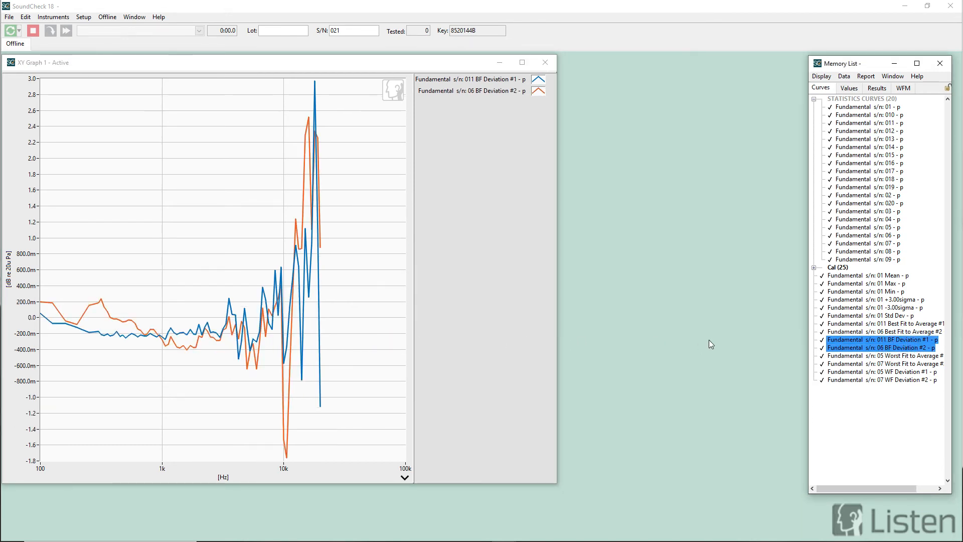
pyautogui.click(877, 373)
pyautogui.keyDown('ctrl'); pyautogui.click(877, 380); pyautogui.keyUp('ctrl')
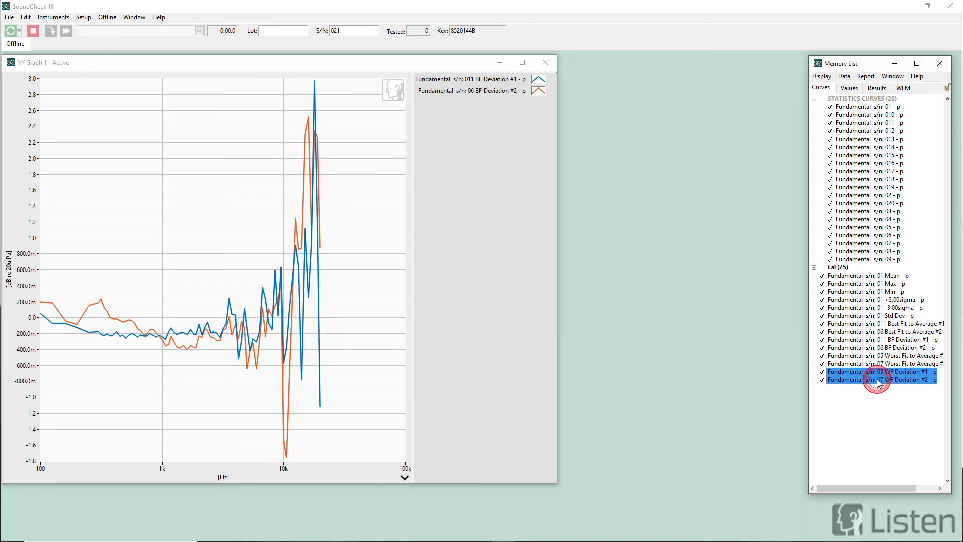
pyautogui.moveTo(873, 374); pyautogui.dragTo(167, 362)
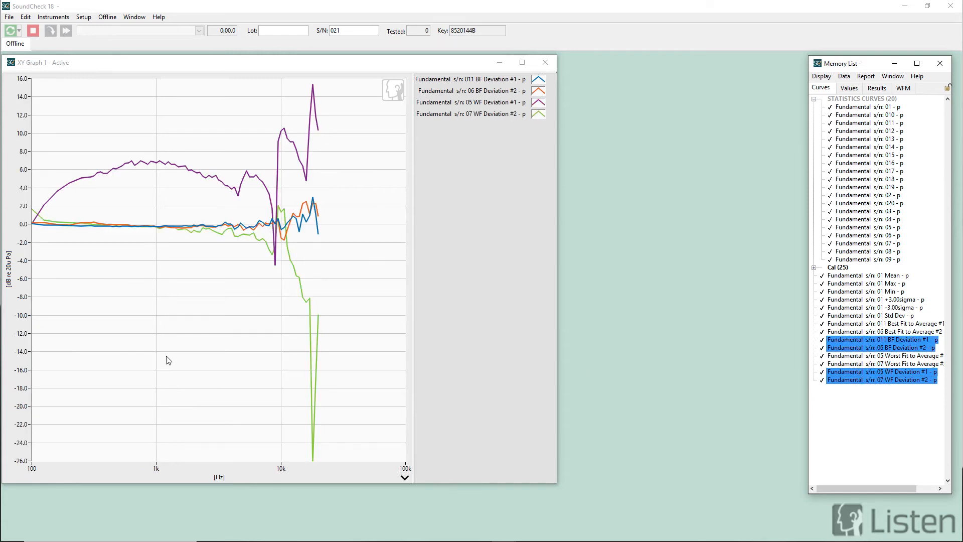
pyautogui.click(545, 62)
# Delete all unprotected data from every tab of the memory list.
pyautogui.click(848, 75)
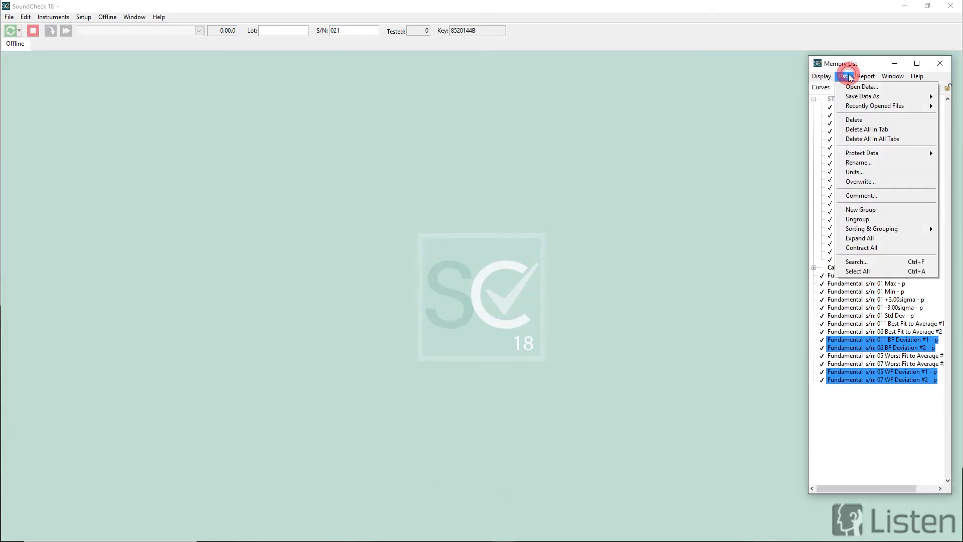
pyautogui.click(859, 141)
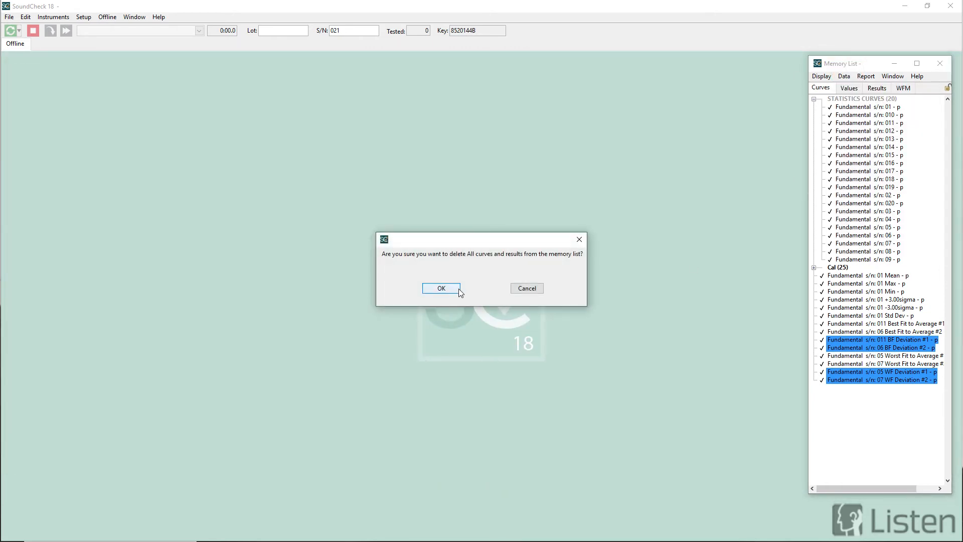
pyautogui.click(441, 287)
# Load the saved data file containing the 1kHz sensitivity statistics values into the memory list.
pyautogui.click(844, 78)
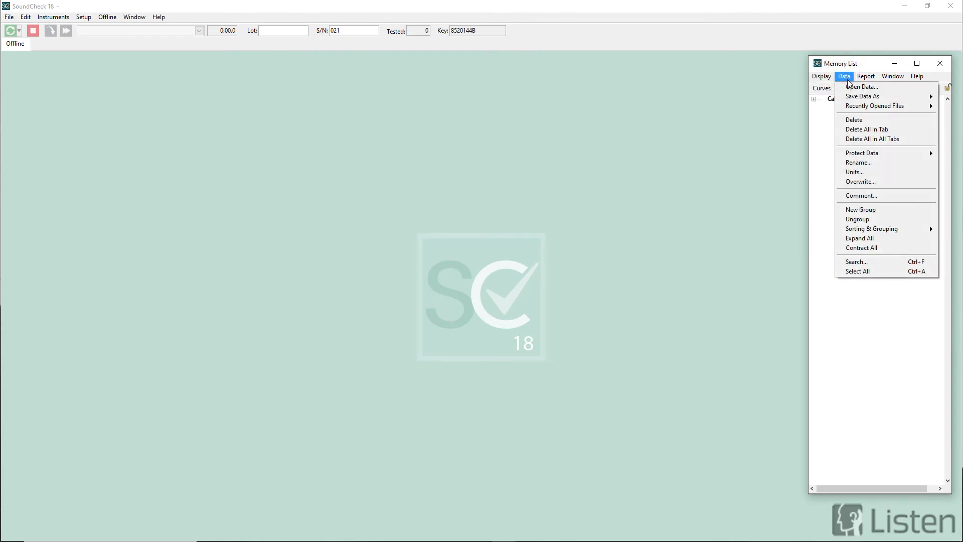
pyautogui.click(860, 87)
pyautogui.click(325, 201)
pyautogui.click(574, 432)
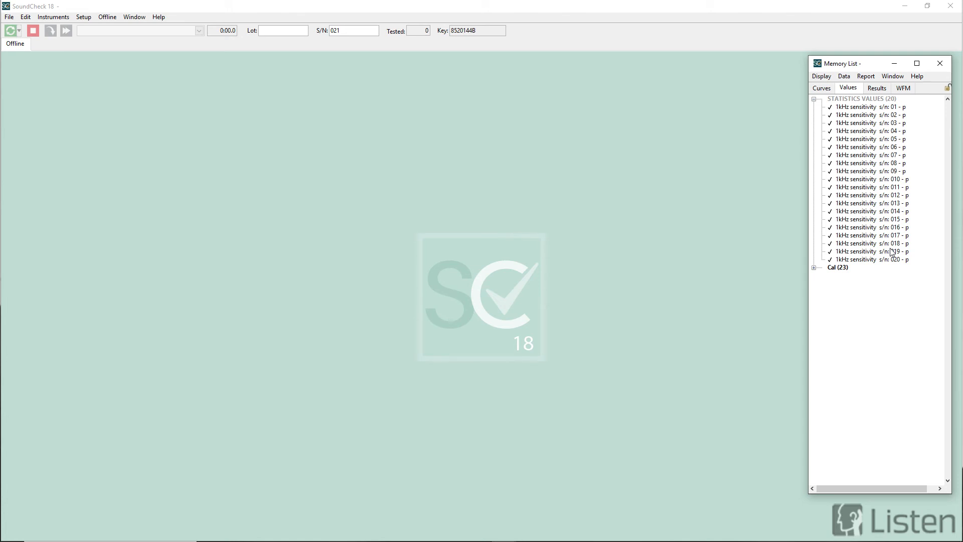
# Reopen the OFFLINE.Sta statistics step for the loaded 1kHz sensitivity values.
pyautogui.click(107, 17)
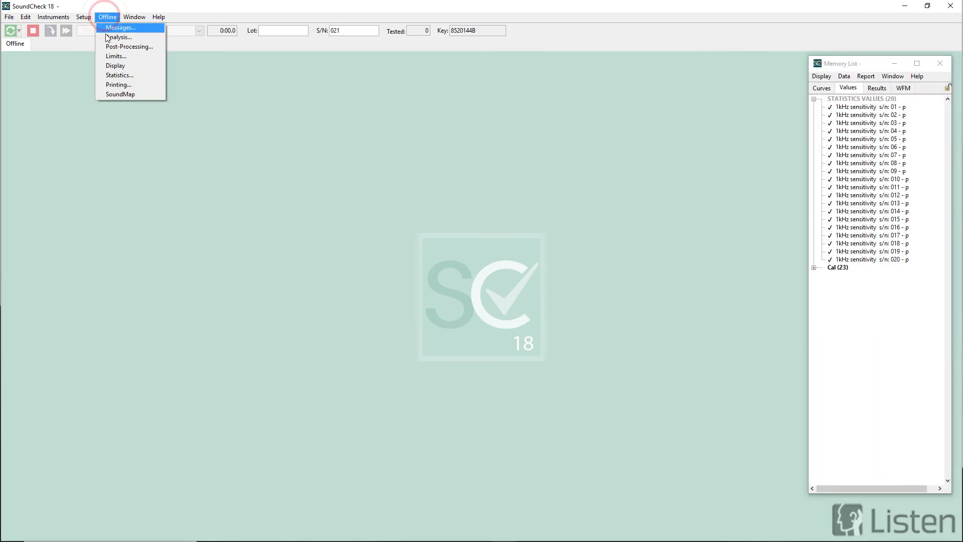
pyautogui.click(108, 74)
pyautogui.click(330, 222)
pyautogui.click(582, 431)
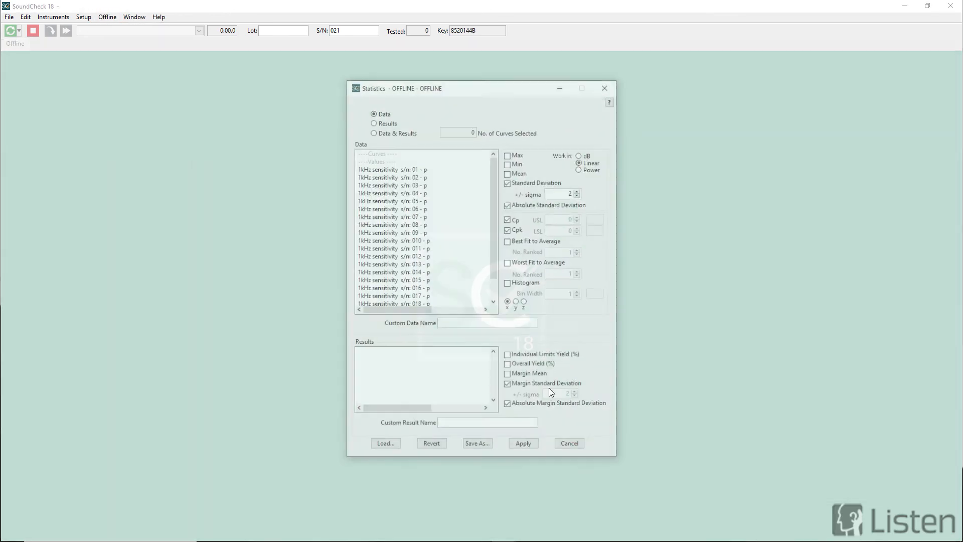
# Select all the 1kHz sensitivity values from s/n 01 through 020 as the statistics input data.
pyautogui.click(406, 168)
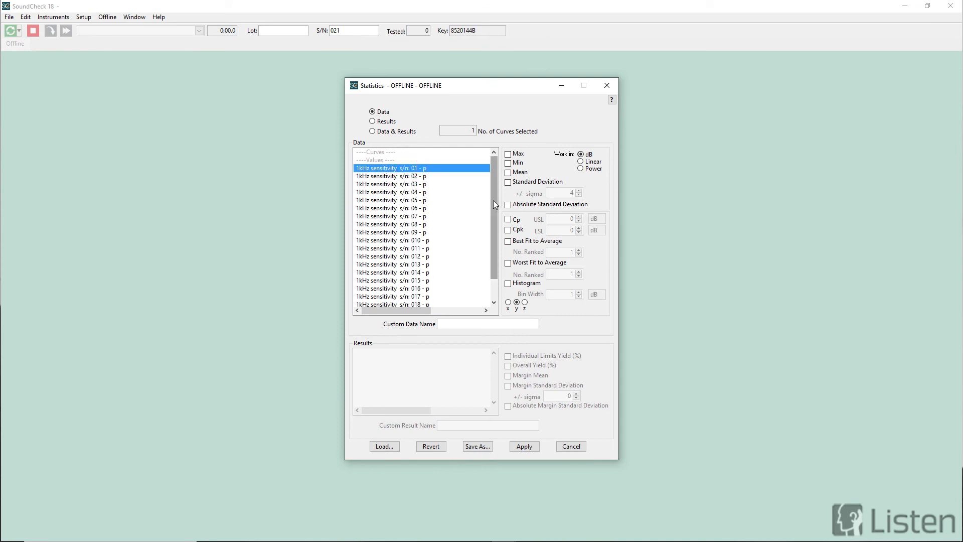
pyautogui.scroll(-1, 493, 205)
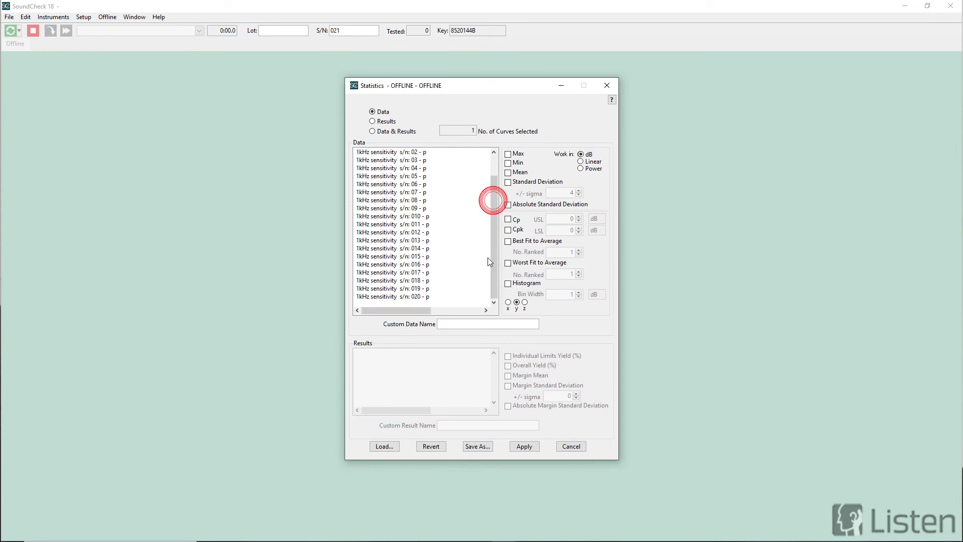
pyautogui.keyDown('shift'); pyautogui.click(420, 296); pyautogui.keyUp('shift')
# Enable the Max, Min, Mean and Standard Deviation calculations, with the standard deviation set to +/- 3 sigma.
pyautogui.click(508, 154)
pyautogui.click(508, 163)
pyautogui.click(508, 172)
pyautogui.click(508, 182)
pyautogui.click(579, 195)
# Enable Cp and Cpk with an upper specification limit of 100 dB and a lower specification limit of 90 dB.
pyautogui.click(508, 219)
pyautogui.click(508, 229)
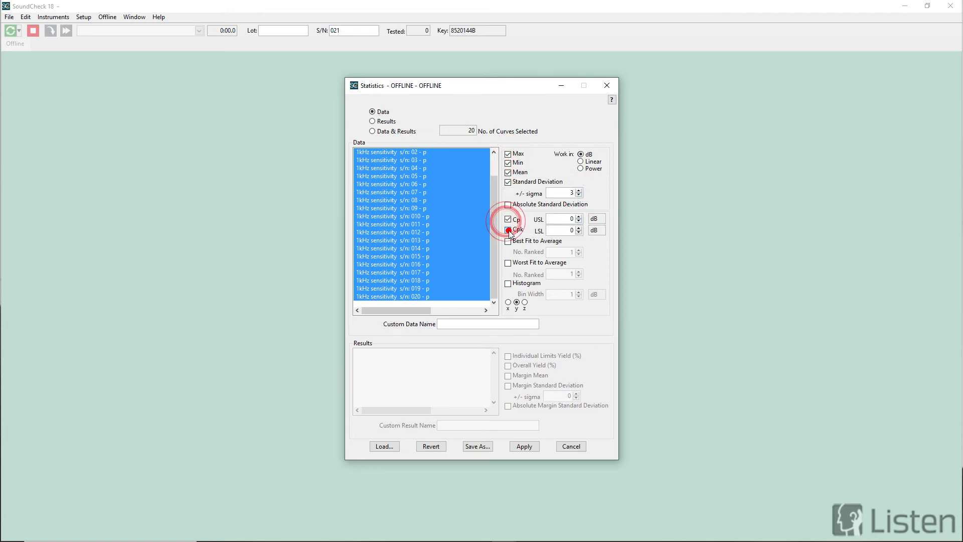
pyautogui.click(562, 218)
pyautogui.write('1')
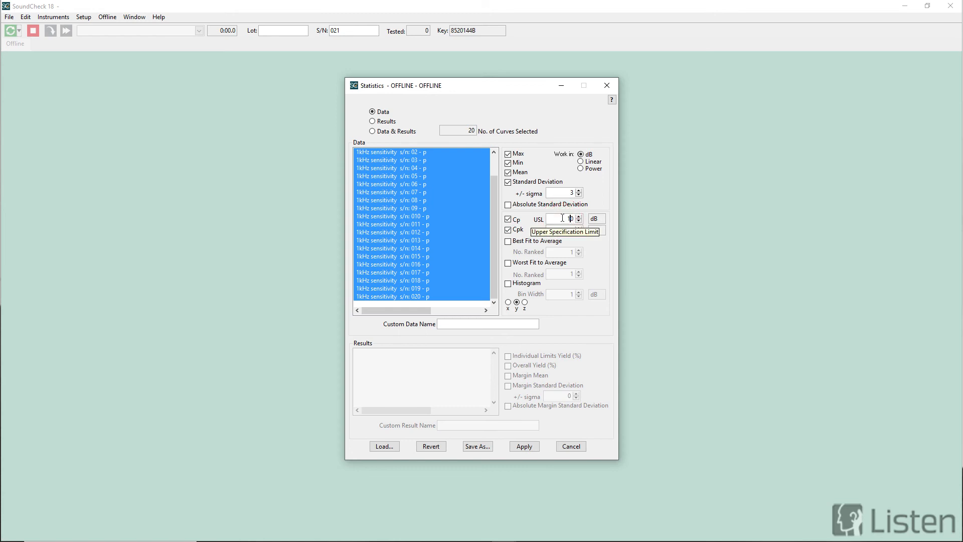
pyautogui.write('0')
pyautogui.click(563, 230)
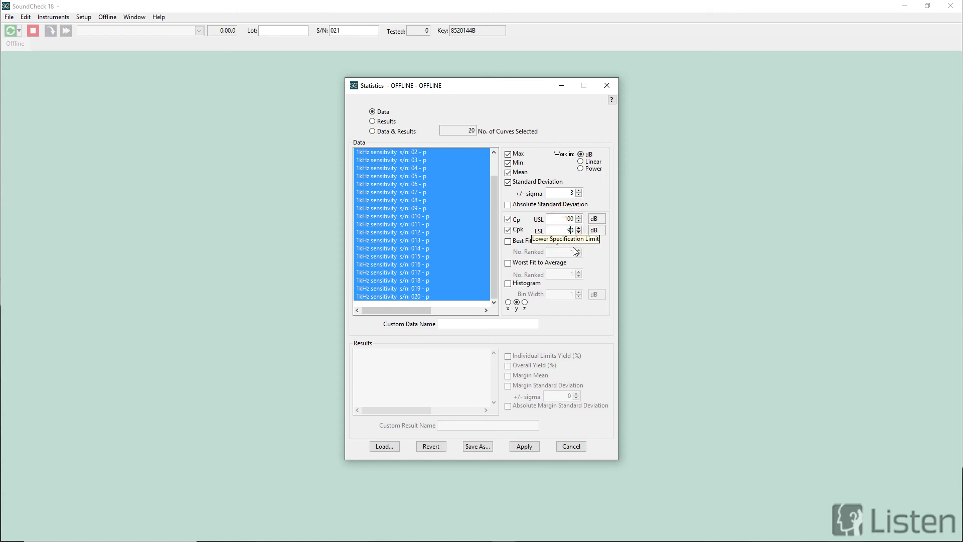
# Enable the histogram with a 0.5 dB bin width, apply the statistics calculation and close the Statistics editor.
pyautogui.click(508, 285)
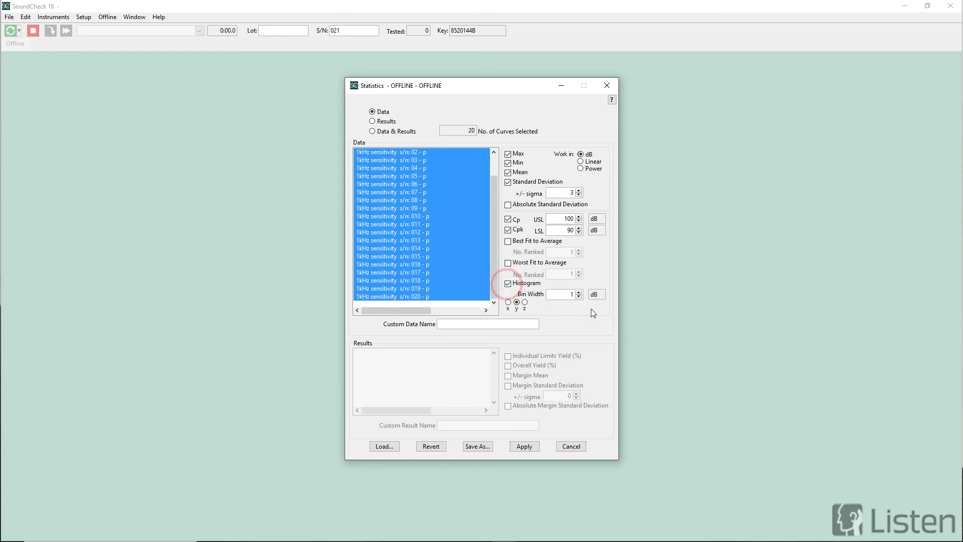
pyautogui.click(571, 294)
pyautogui.write('0.5')
pyautogui.click(590, 320)
pyautogui.click(533, 447)
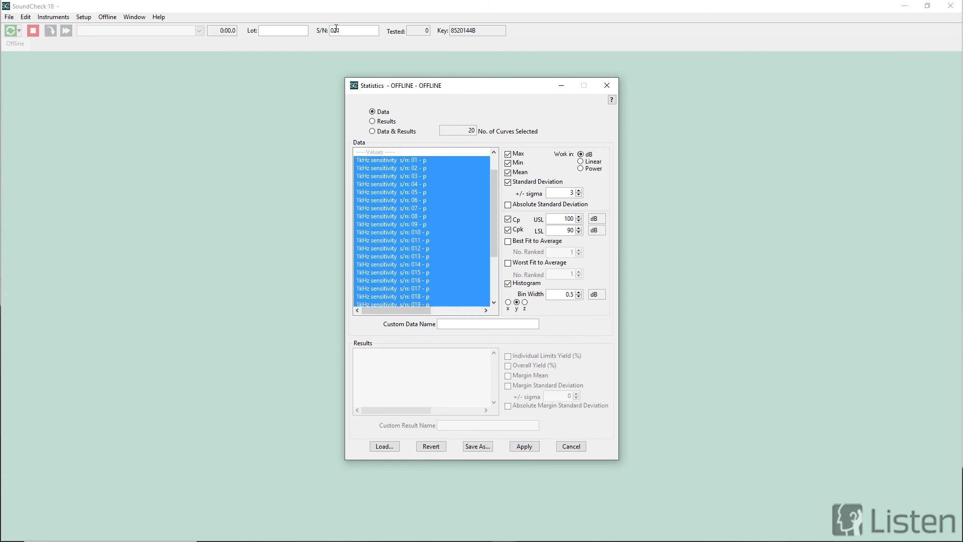
pyautogui.click(572, 447)
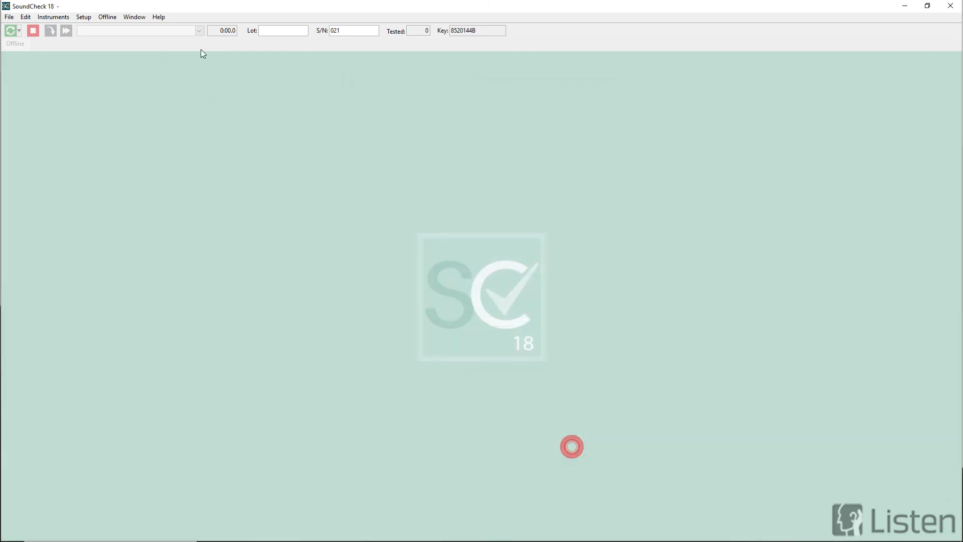
# Show the calculated 1kHz sensitivity Mean, Max, Min, +/-3 sigma, Cp and Cpk values together in a new table.
pyautogui.moveTo(860, 66); pyautogui.dragTo(813, 68)
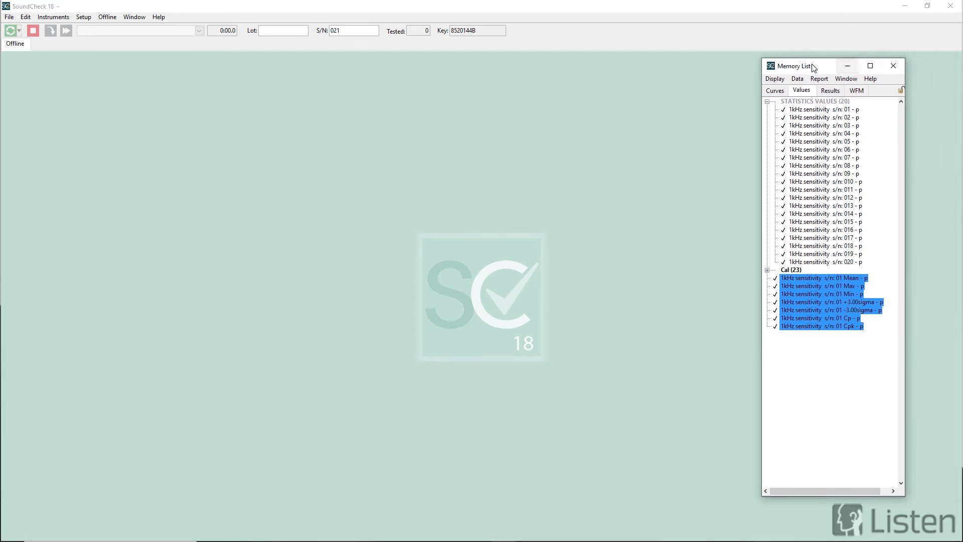
pyautogui.rightClick(818, 319)
pyautogui.moveTo(832, 336)
pyautogui.click(797, 333)
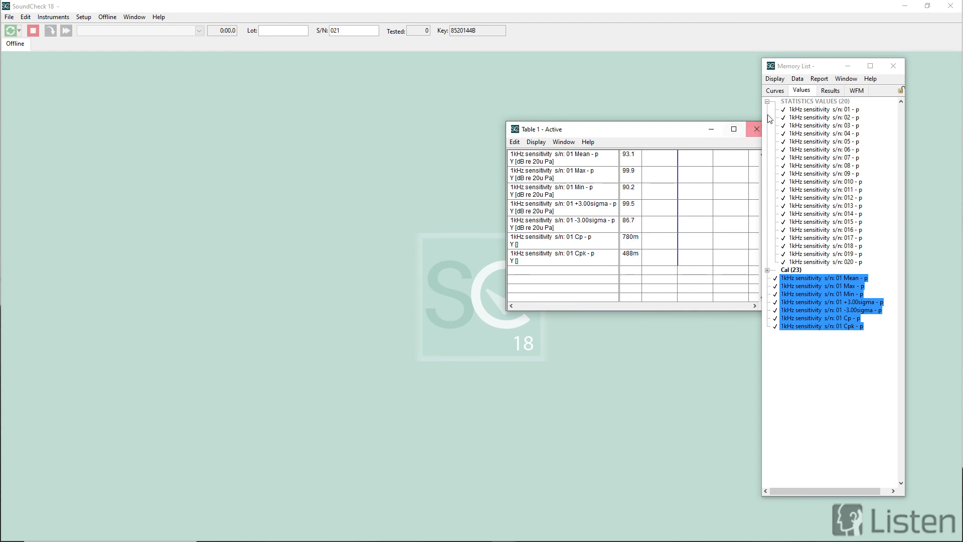
# Plot the 1kHz sensitivity Histogram curve on a new XY graph, make the graph taller, and add the Distribution curve to it.
pyautogui.click(775, 91)
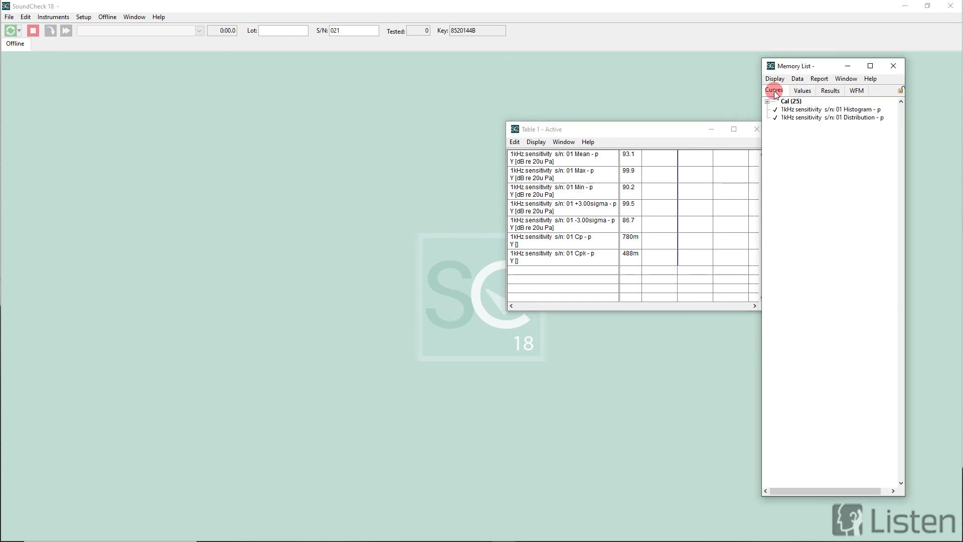
pyautogui.doubleClick(815, 112)
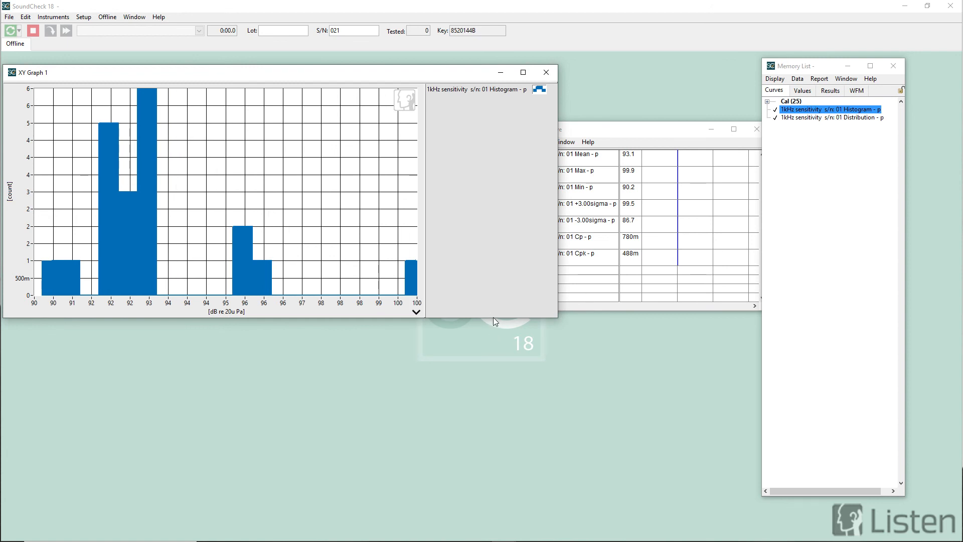
pyautogui.moveTo(494, 318); pyautogui.dragTo(492, 353)
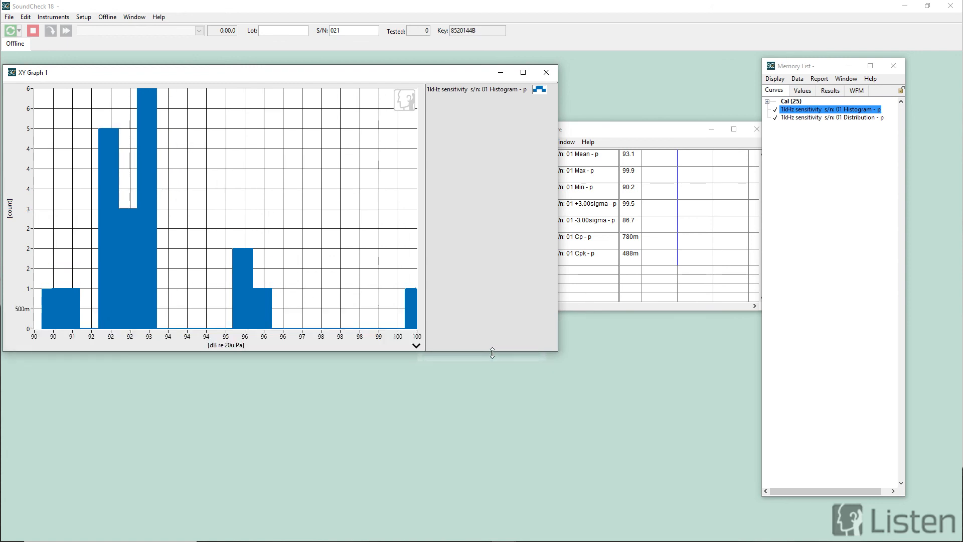
pyautogui.moveTo(830, 119); pyautogui.dragTo(318, 145)
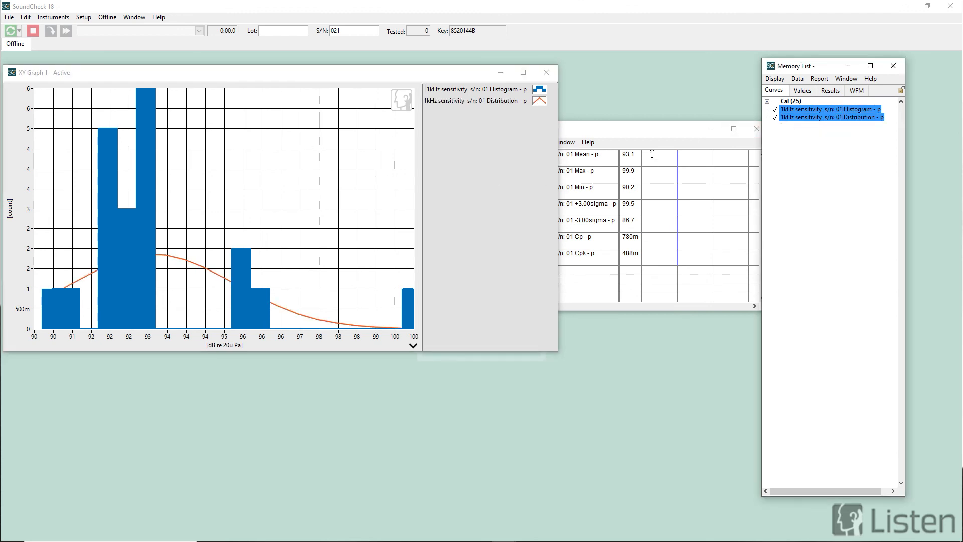